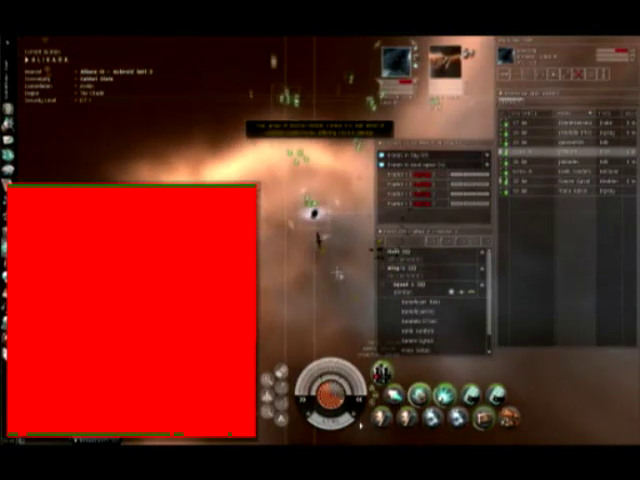
scroll(340, 272, up, 5)
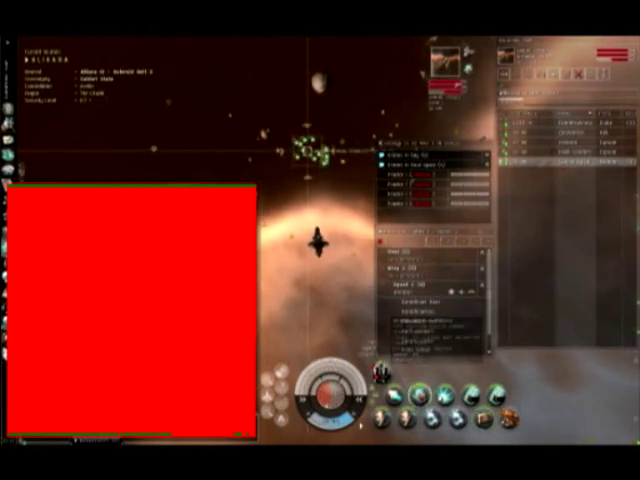
drag(300, 250, 335, 313)
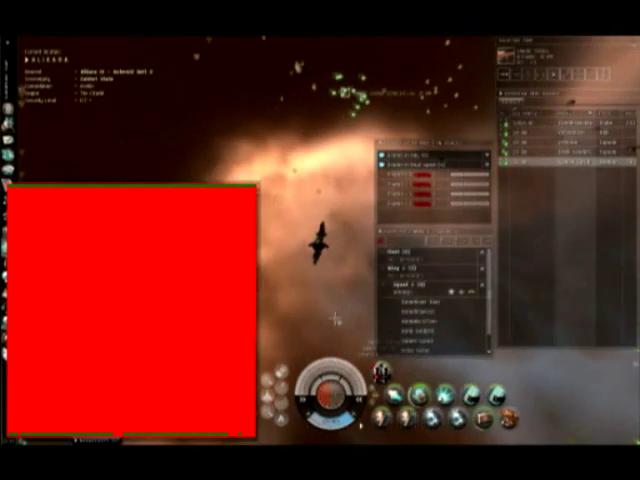